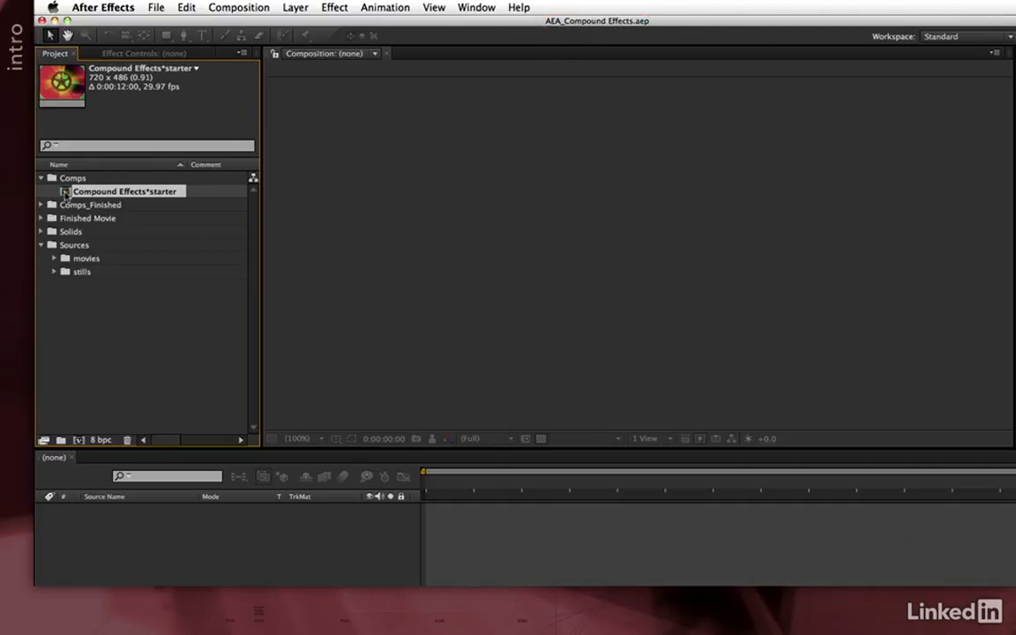
- In the Compound Effects*starter comp, show the title/action-safe guides and move the pulley into the lower-left corner of the frame
double_click(64, 193)
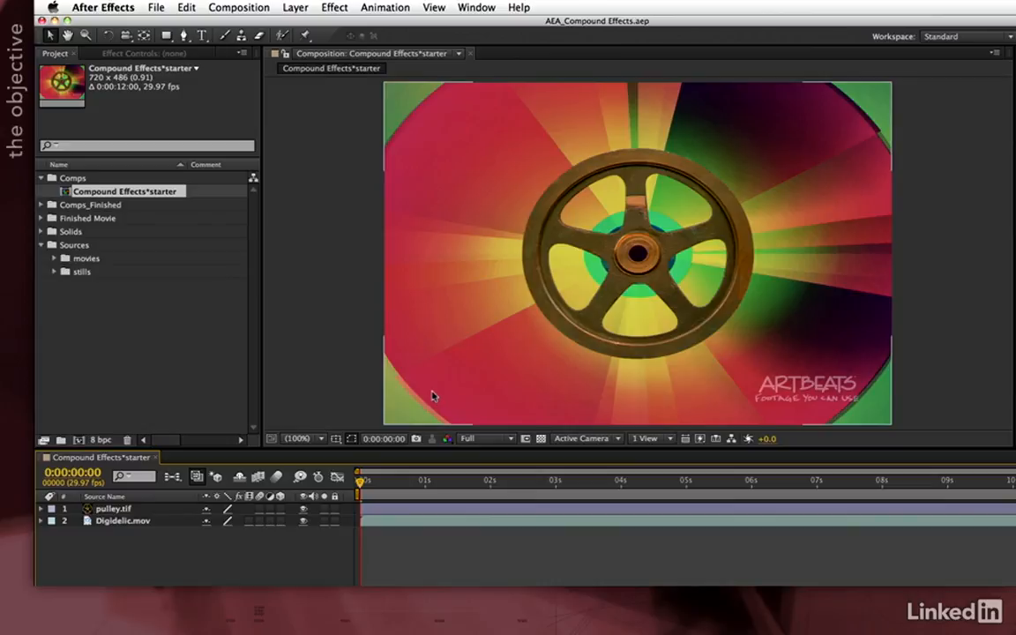
key(apostrophe)
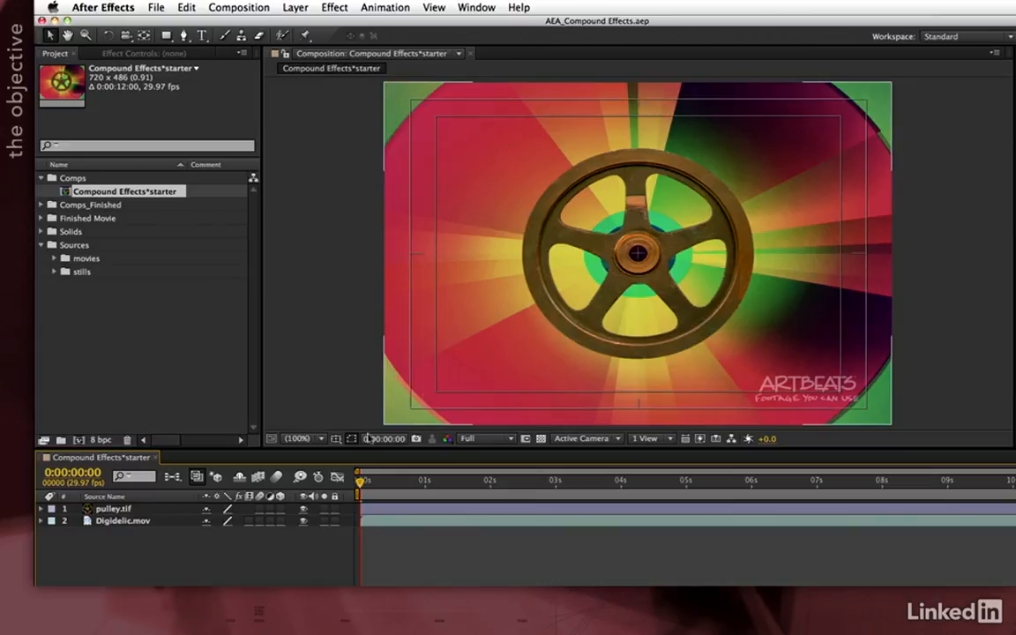
click(628, 271)
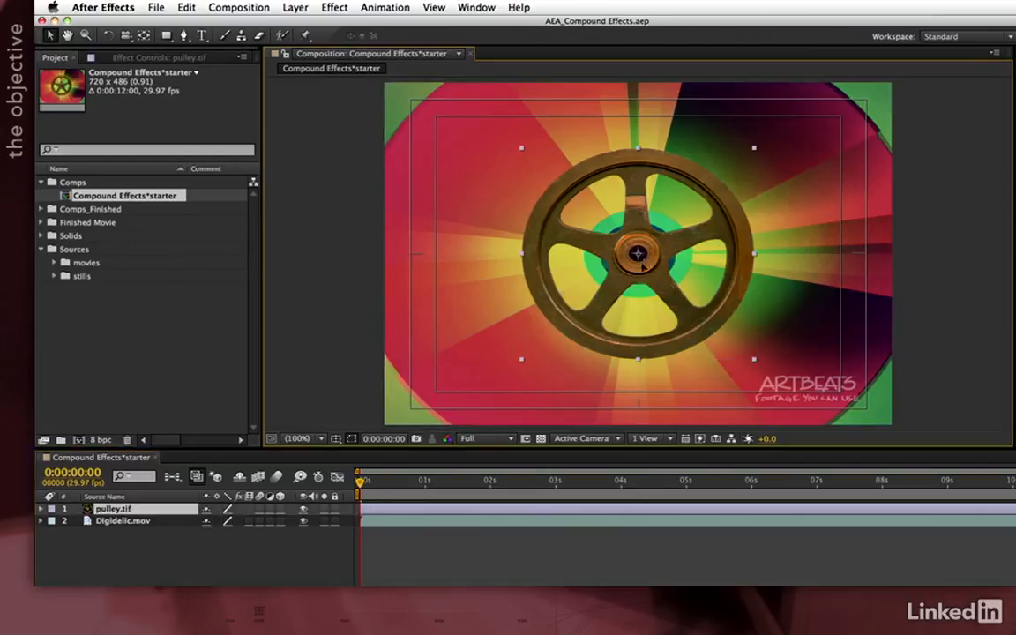
drag(627, 270, 433, 404)
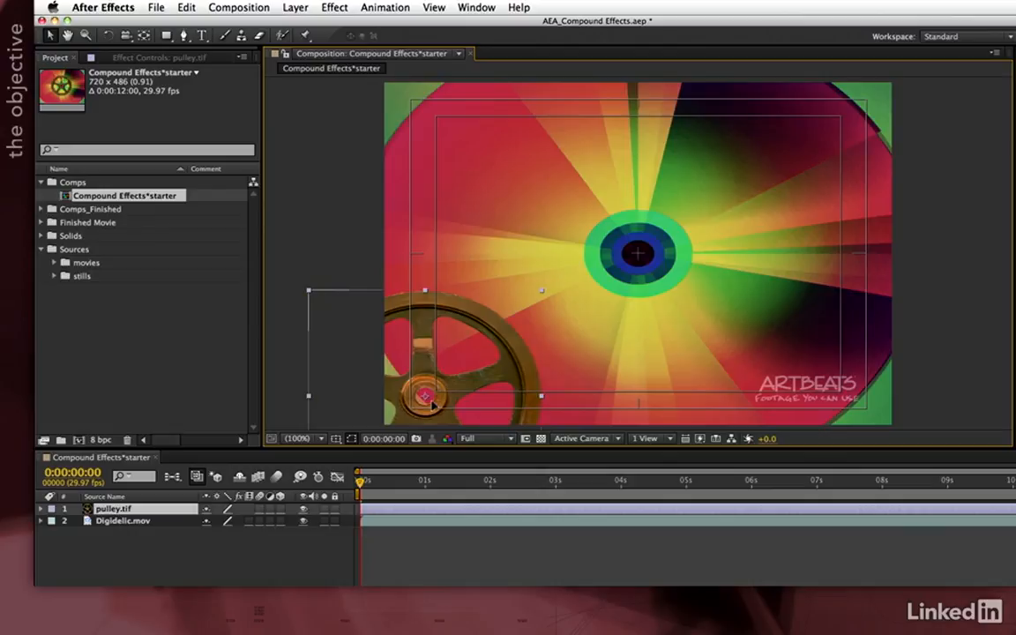
- Scale the pulley.tif layer to 17% and reposition it inside the lower-left action-safe corner at 62, 438
key(Return)
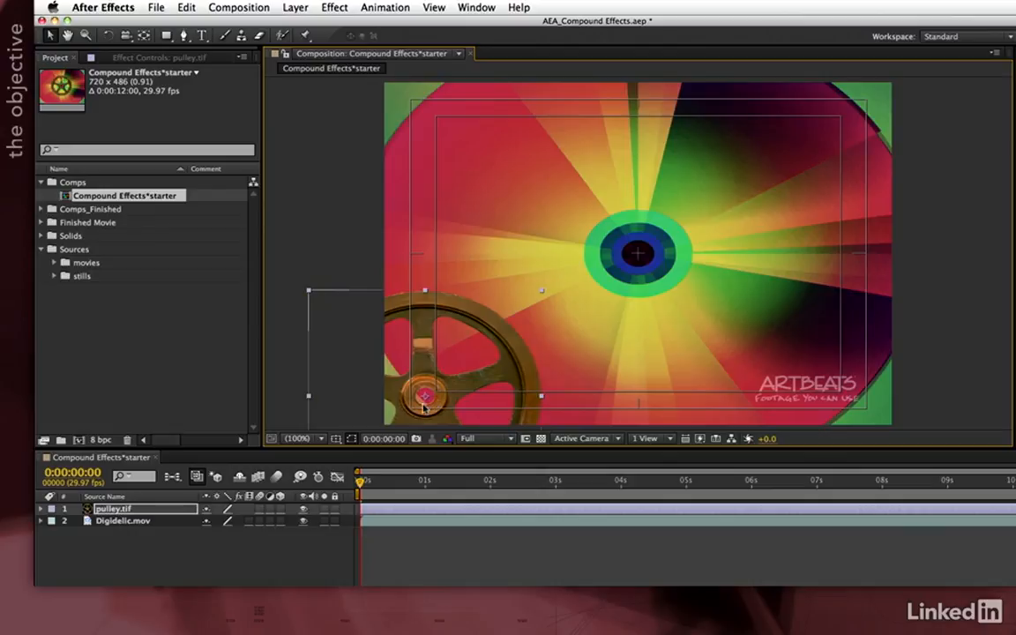
key(s)
drag(247, 526, 203, 527)
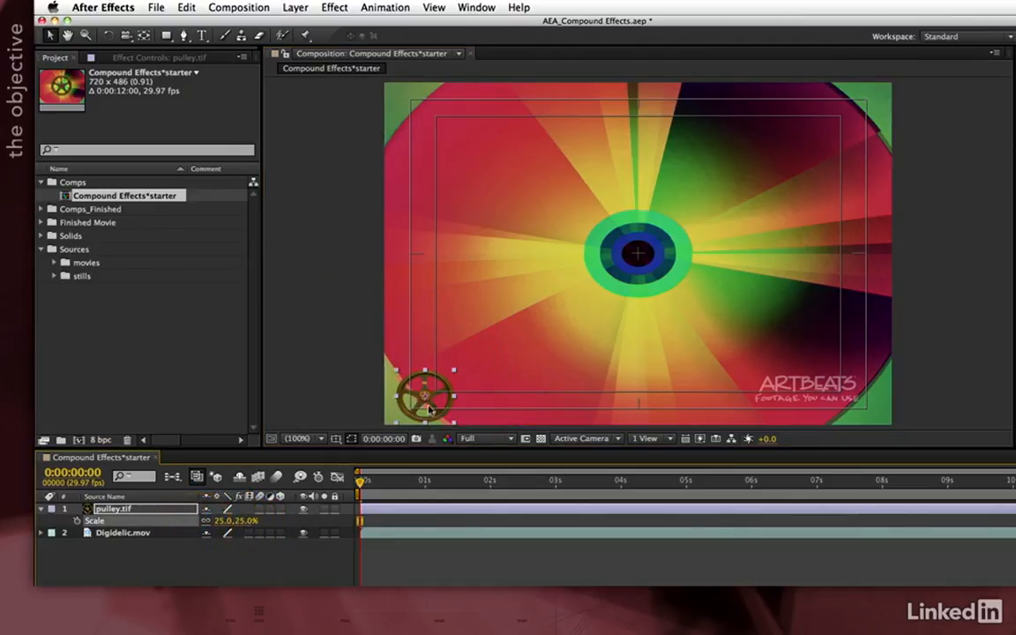
drag(429, 410, 431, 404)
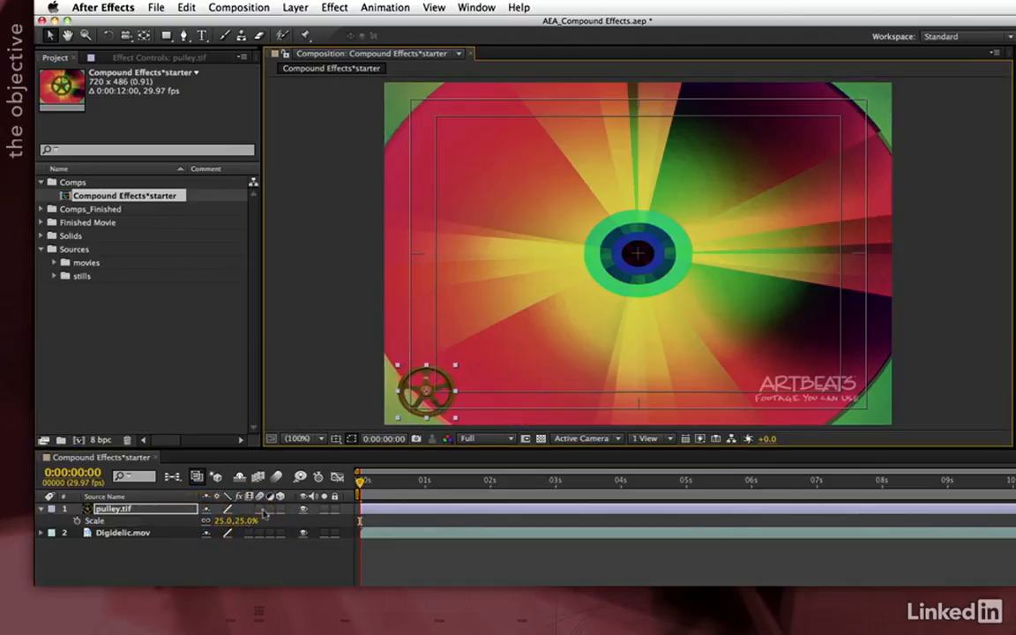
drag(241, 524, 238, 522)
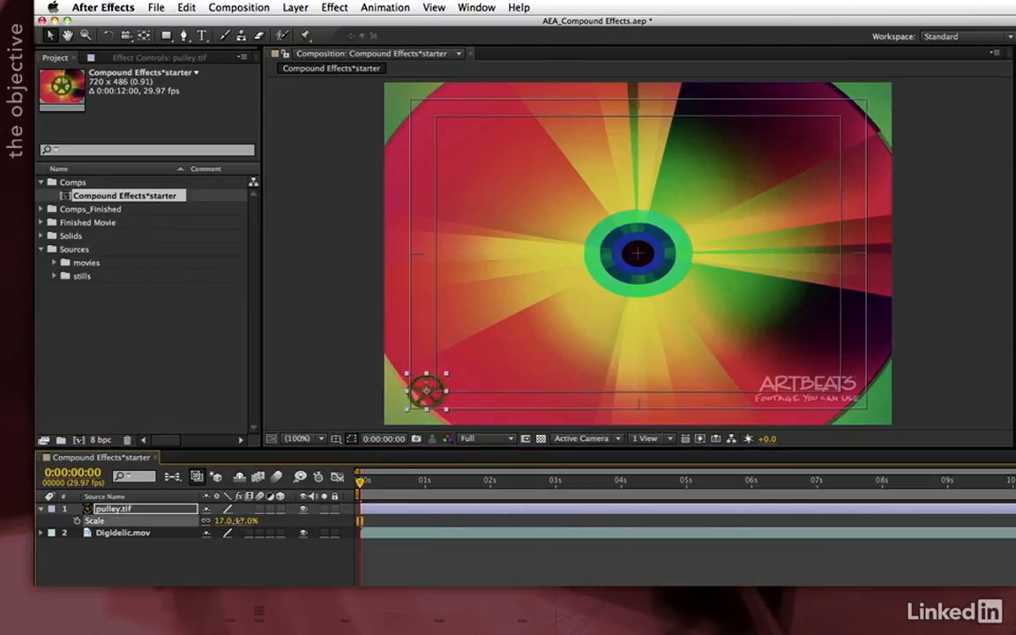
click(432, 400)
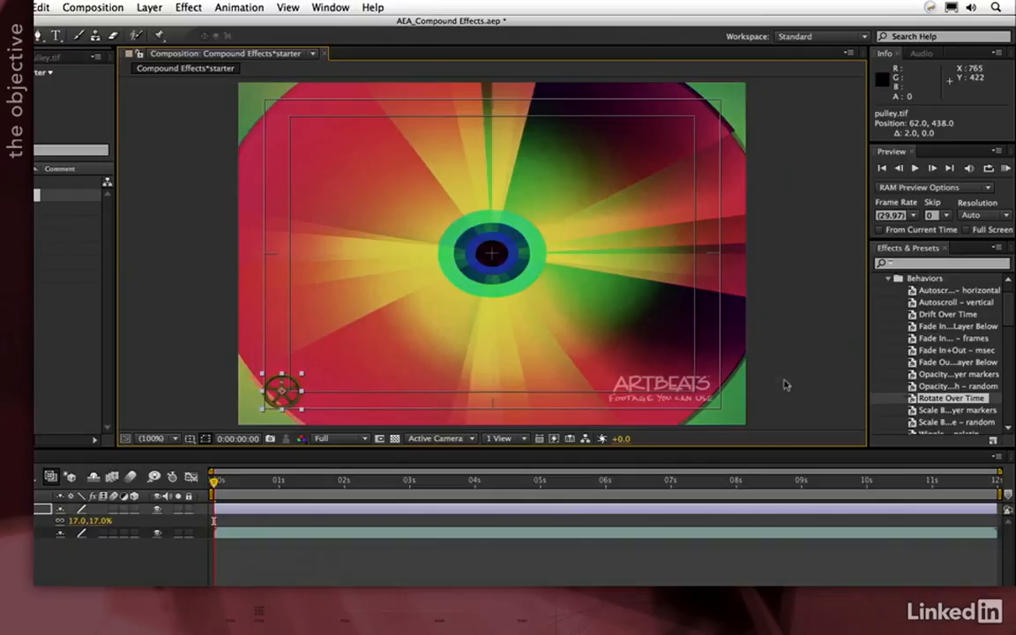
- Apply the Rotate Over Time behavior preset to pulley.tif and set its rotation to 25 degrees per second
scroll(909, 278, up, 1)
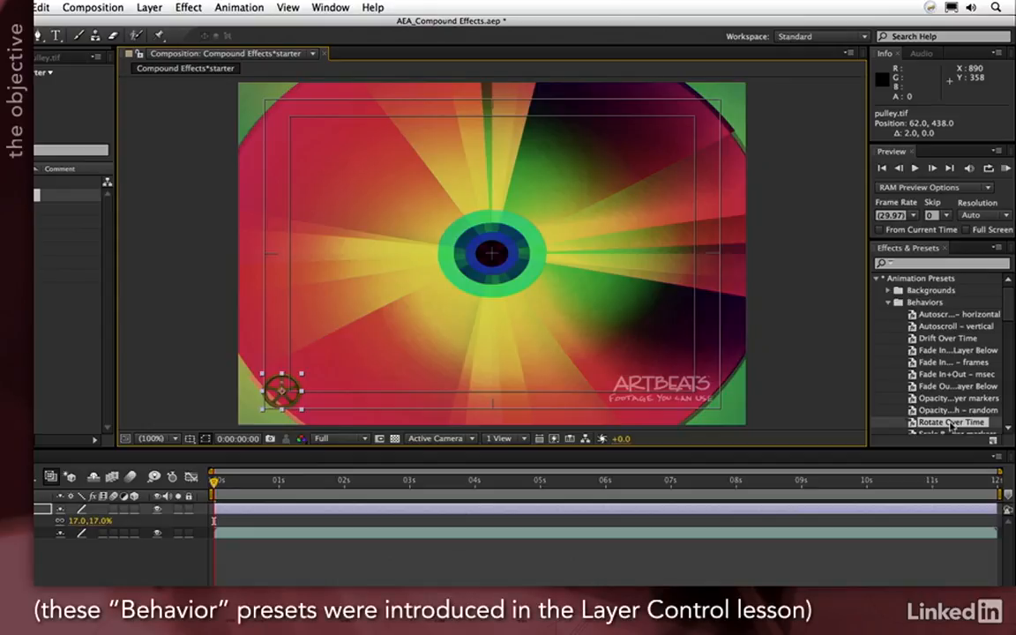
drag(951, 423, 124, 513)
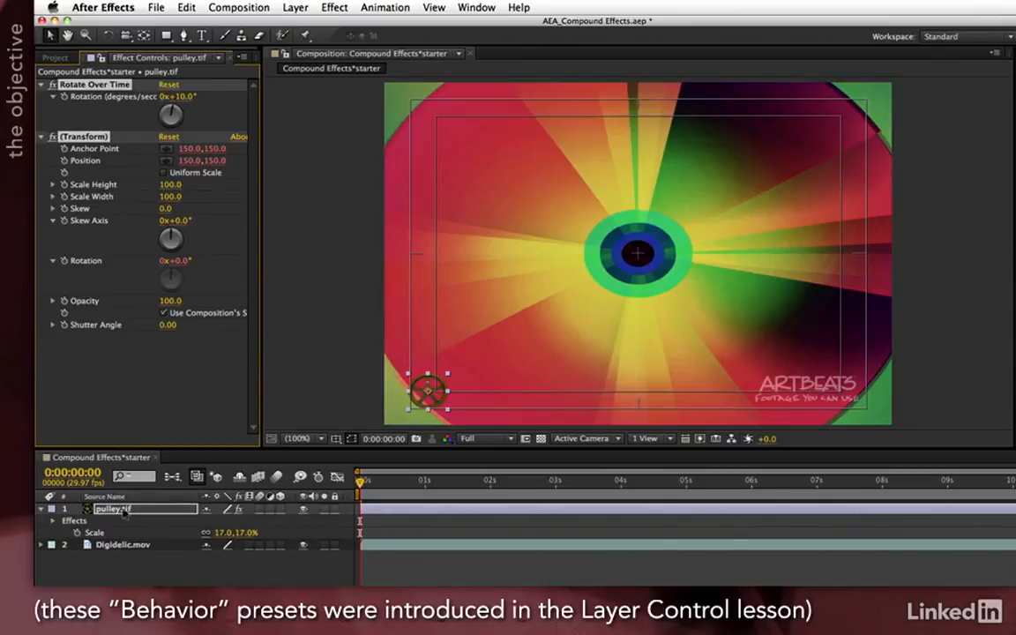
key(space)
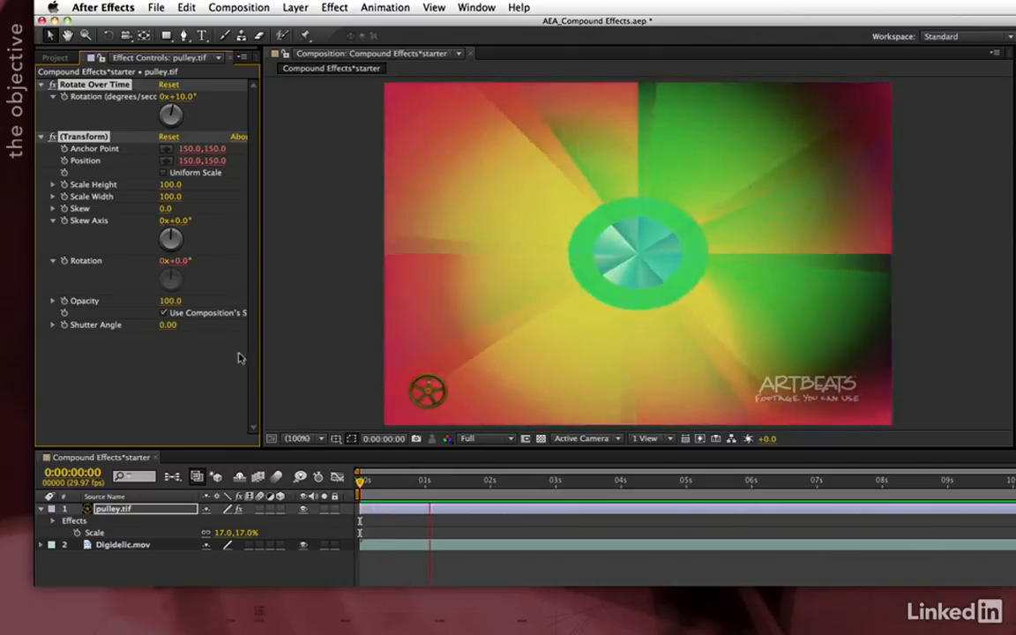
key(space)
click(188, 99)
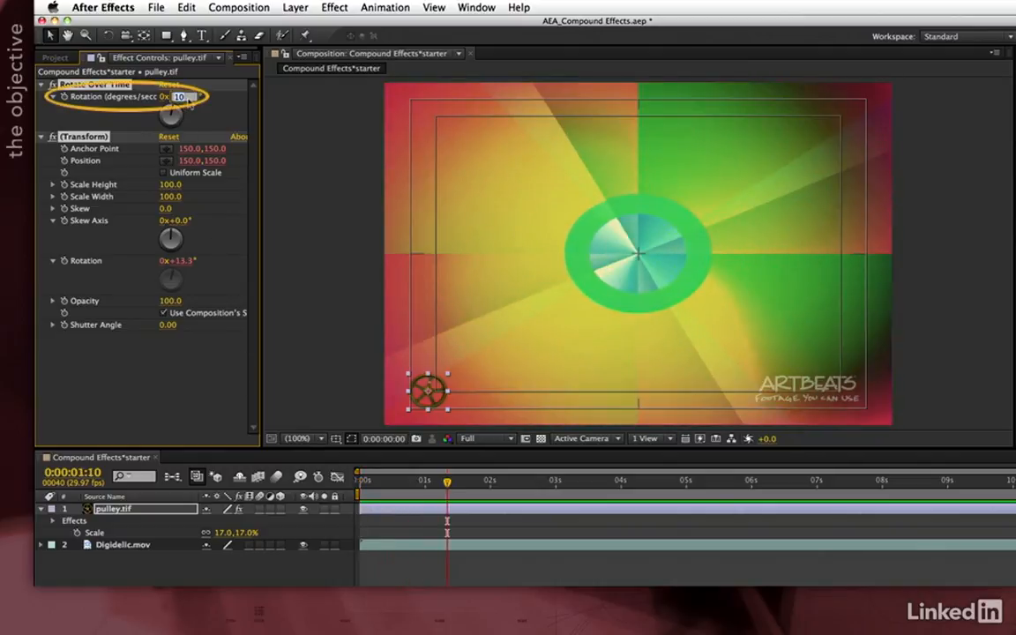
text(25)
key(Return)
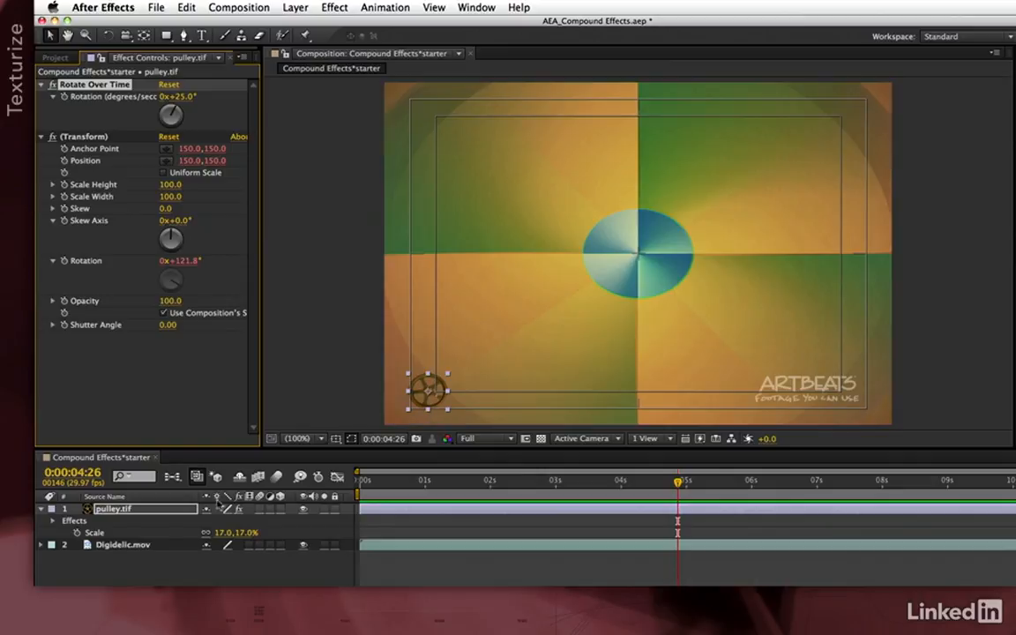
- Apply the Texturize effect to the Digidelic.mov layer with pulley.tif as its texture layer
click(134, 548)
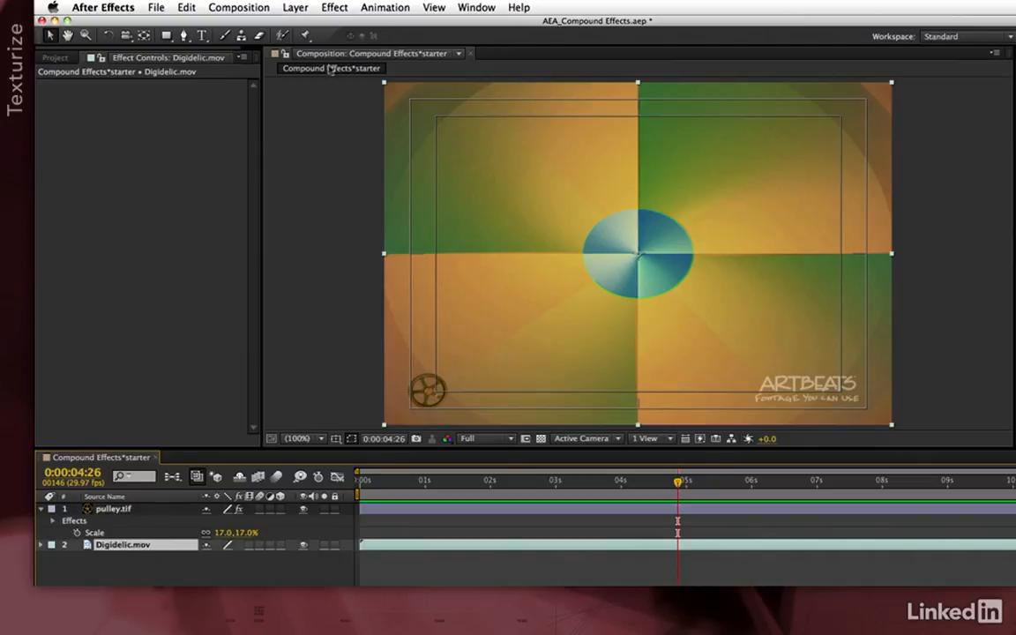
click(335, 7)
mouse_move(345, 260)
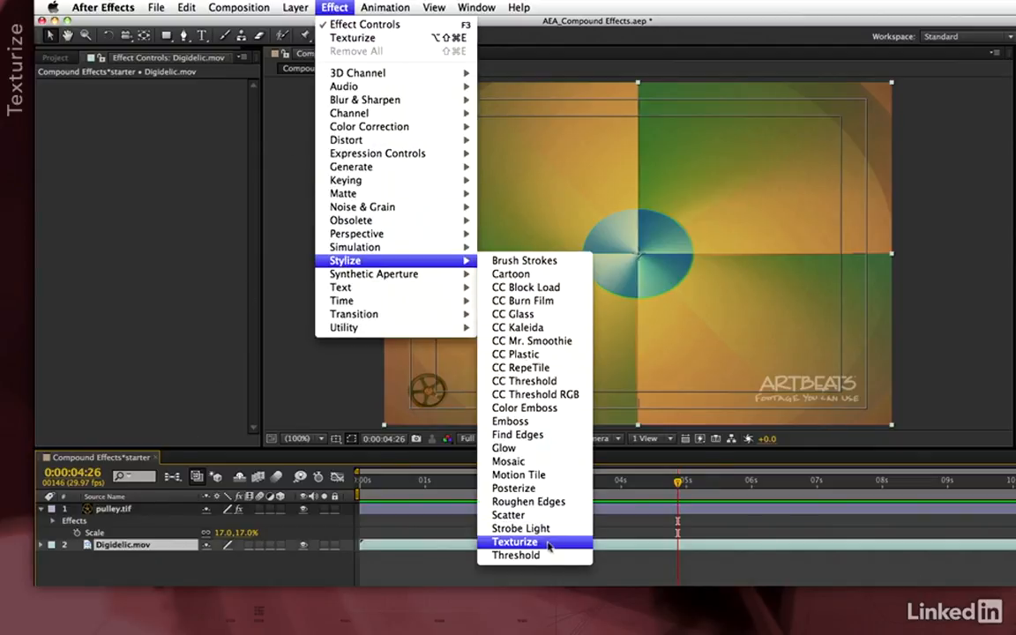
click(514, 541)
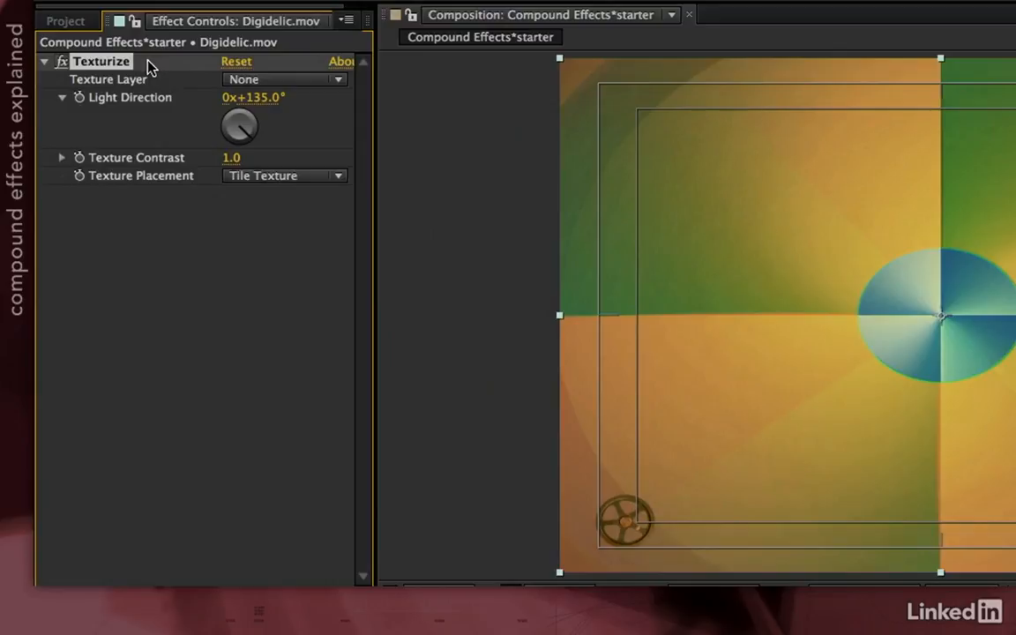
click(315, 81)
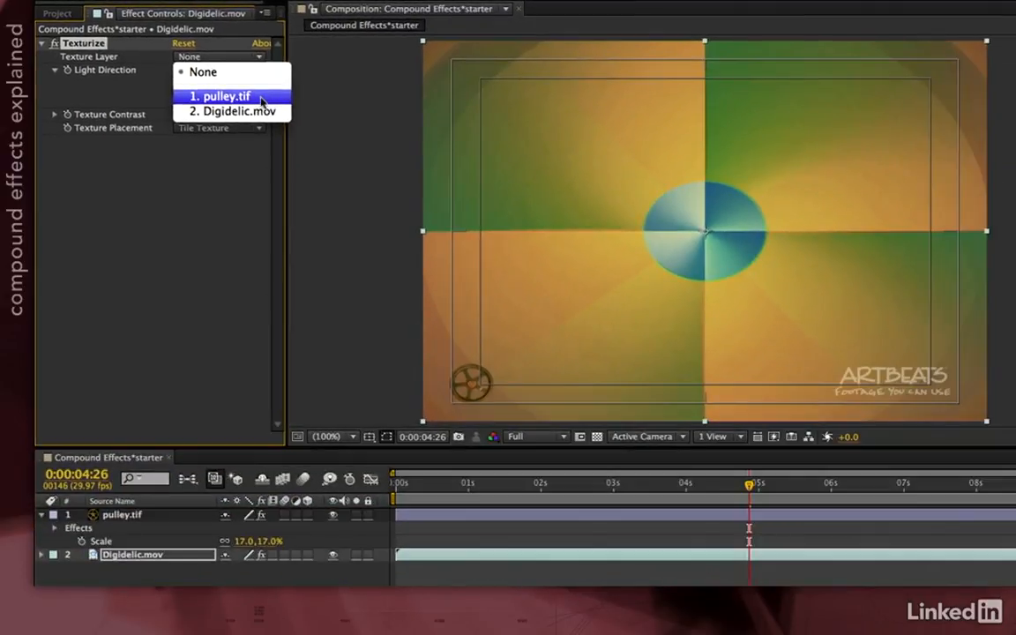
click(261, 102)
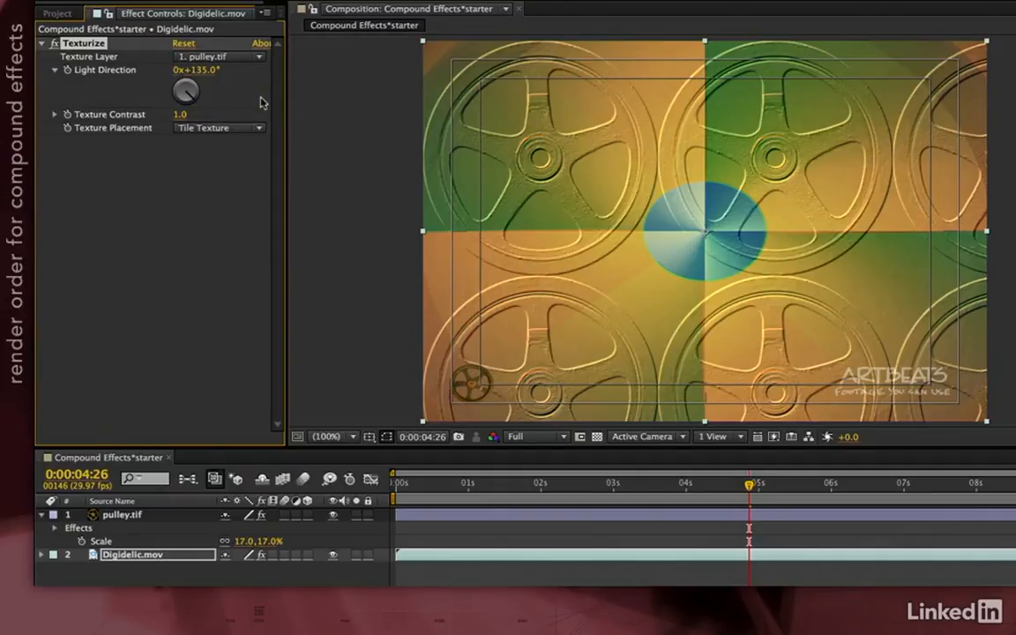
- Set the Texturize light direction to 140° and the texture placement to Center Texture
mouse_move(185, 70)
mouse_down()
mouse_move(201, 67)
mouse_move(183, 65)
mouse_up()
mouse_move(180, 115)
mouse_down()
mouse_move(209, 116)
mouse_move(185, 121)
mouse_up()
click(240, 129)
click(246, 173)
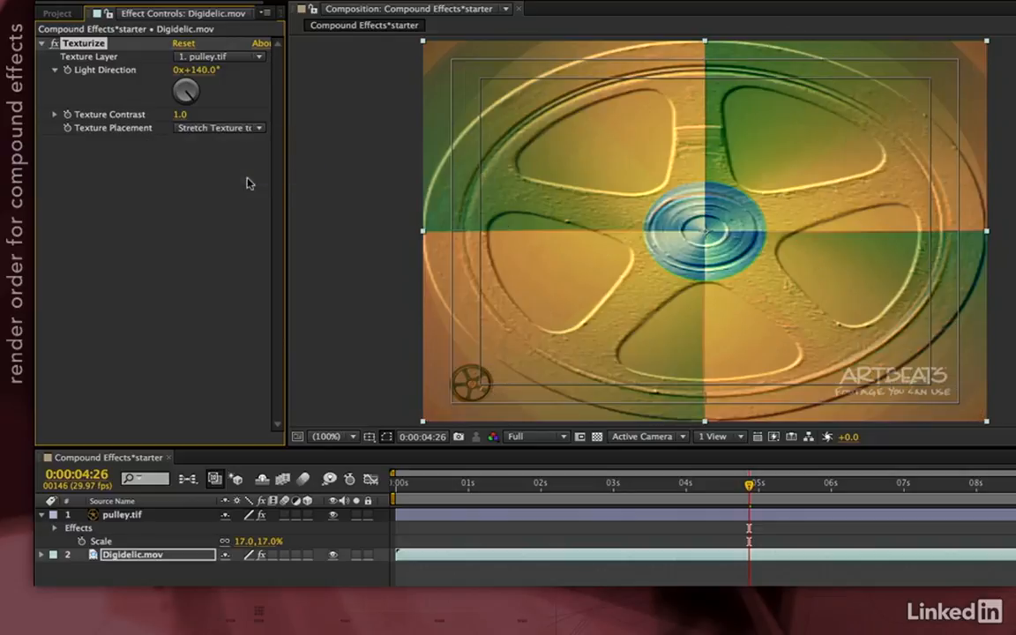
click(216, 129)
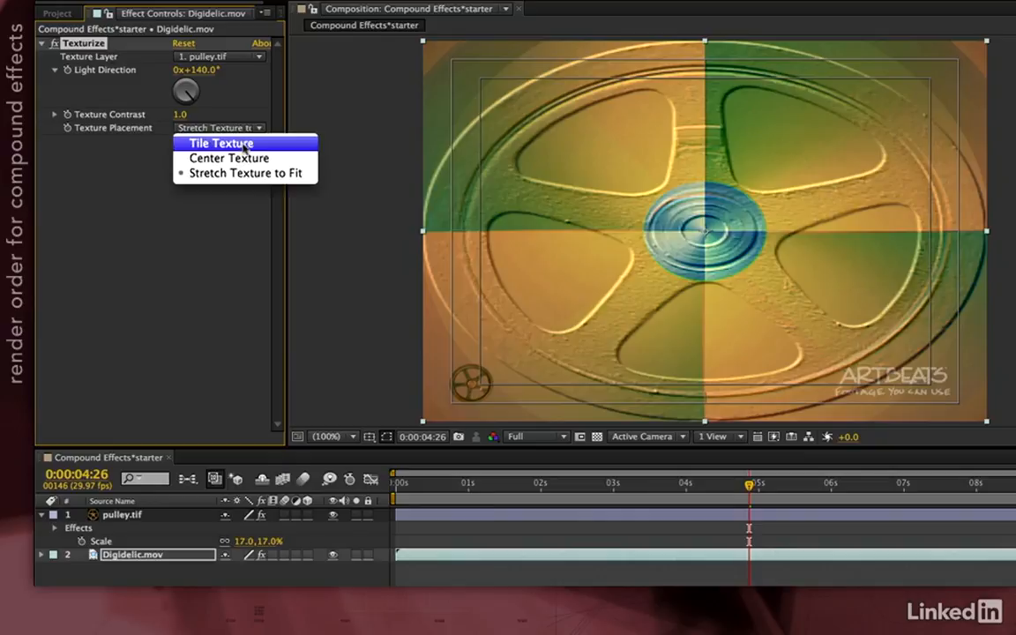
click(248, 157)
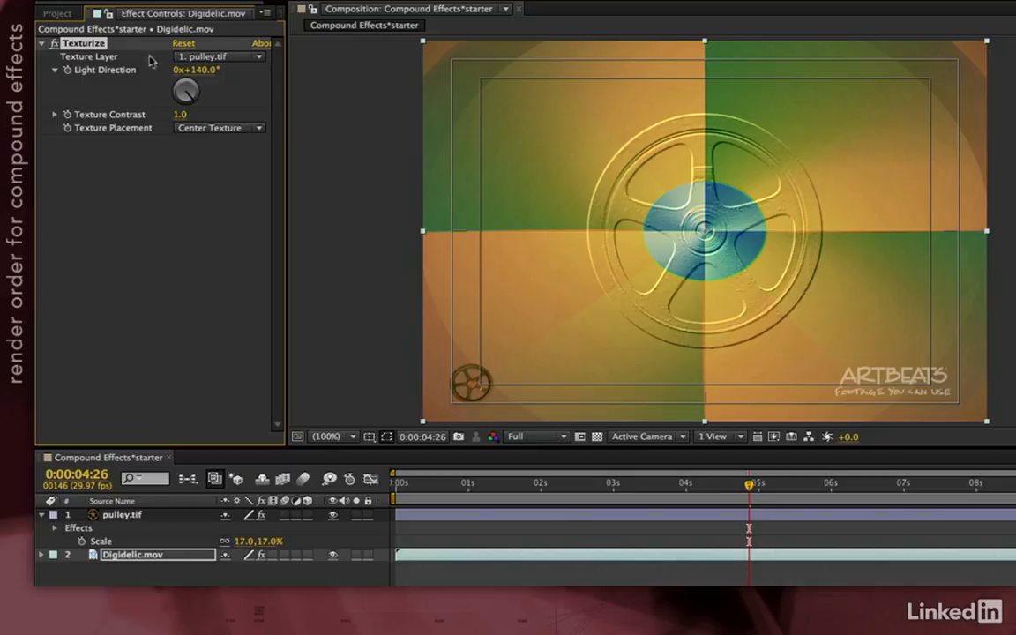
- Review the available texture layers and inspect the pulley.tif source in its own Layer viewer, returning to the composition and the Digidelic.mov effect settings
click(219, 57)
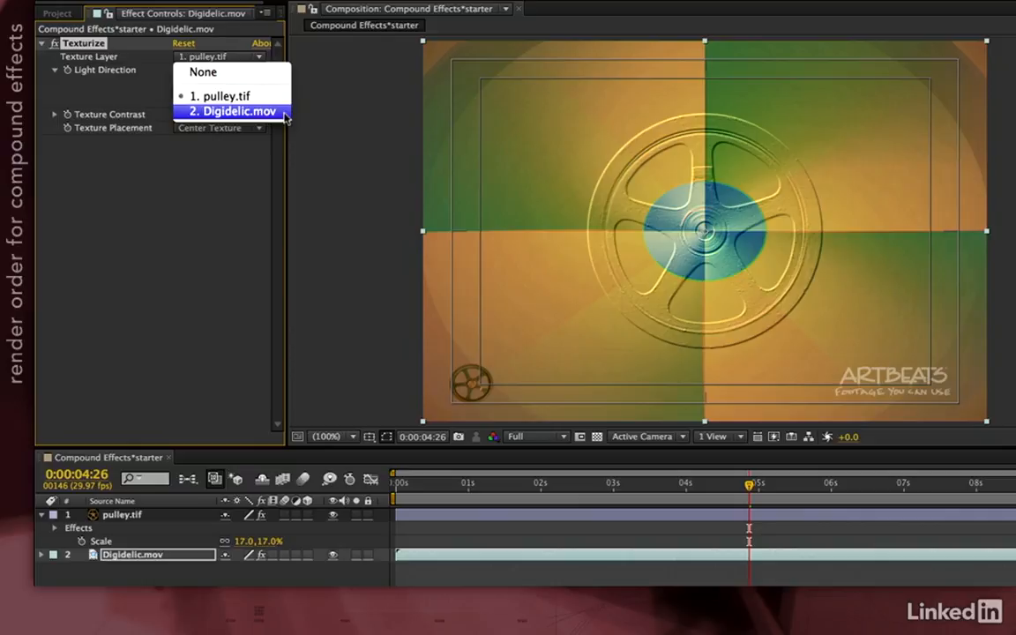
click(335, 128)
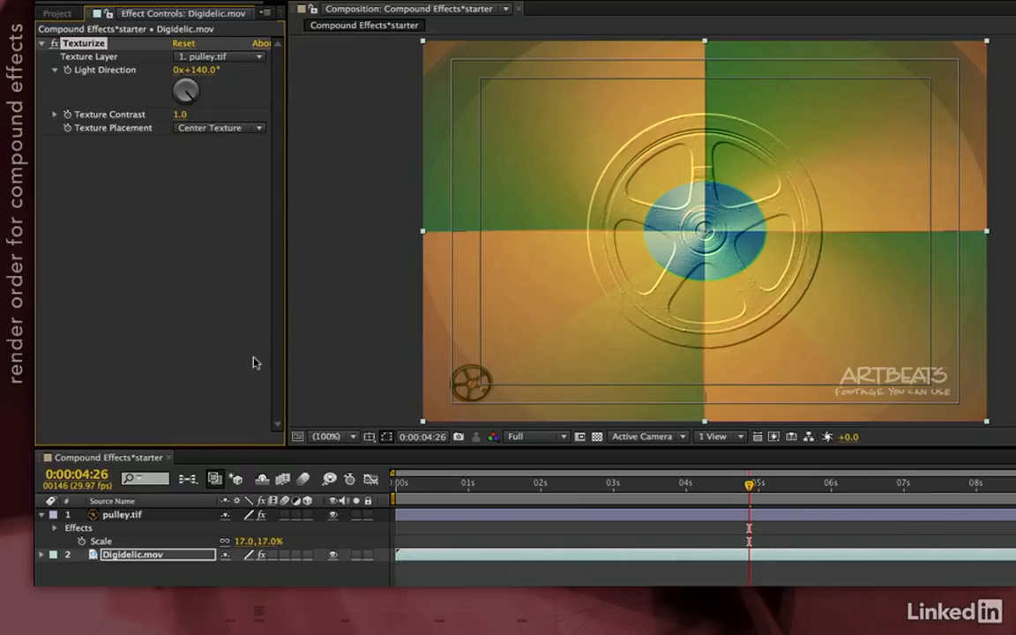
double_click(119, 517)
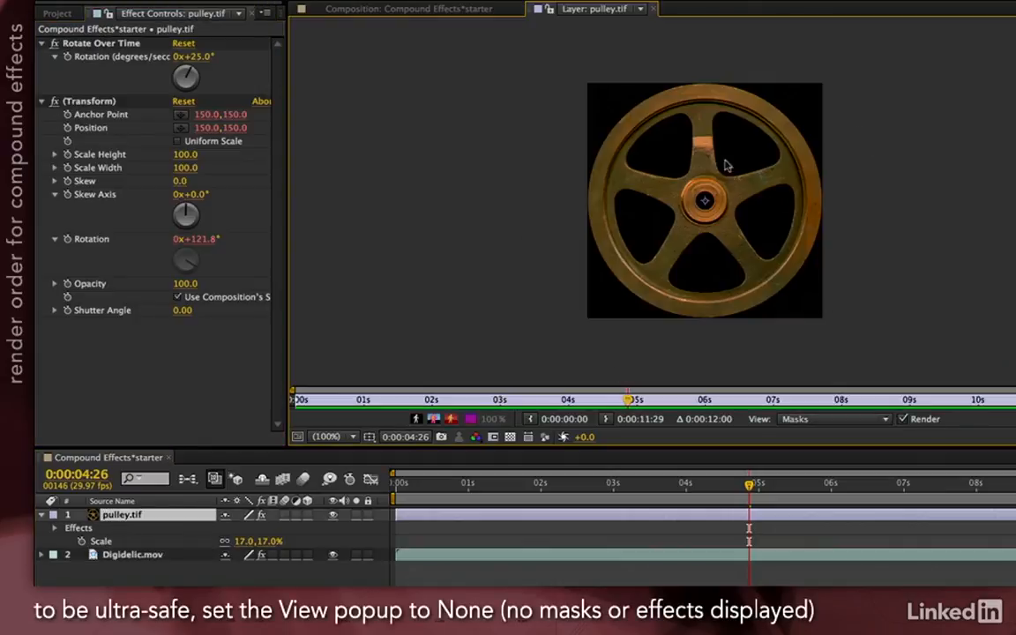
click(483, 10)
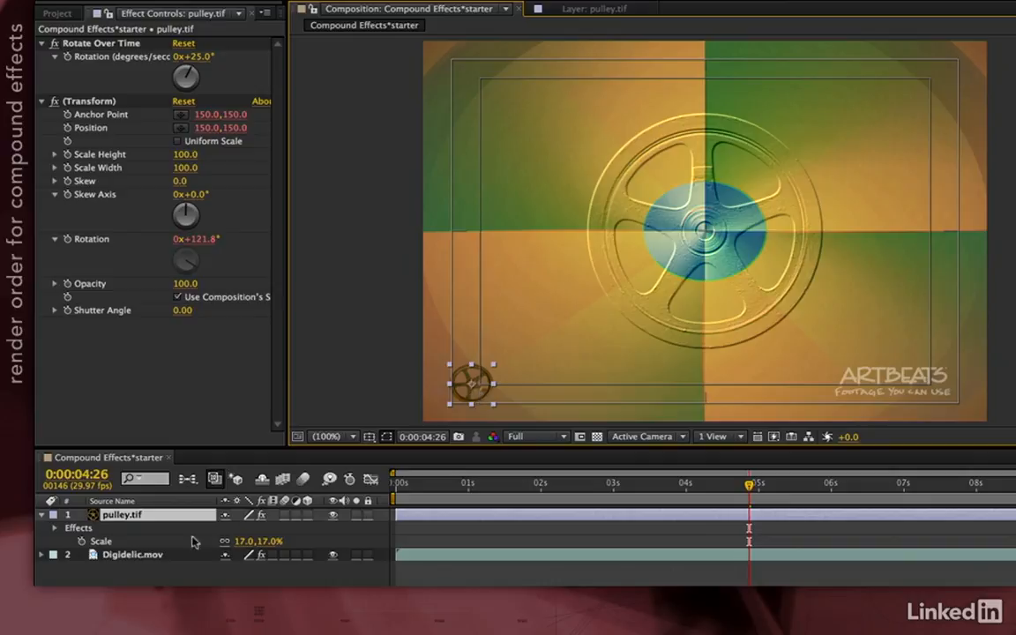
click(150, 554)
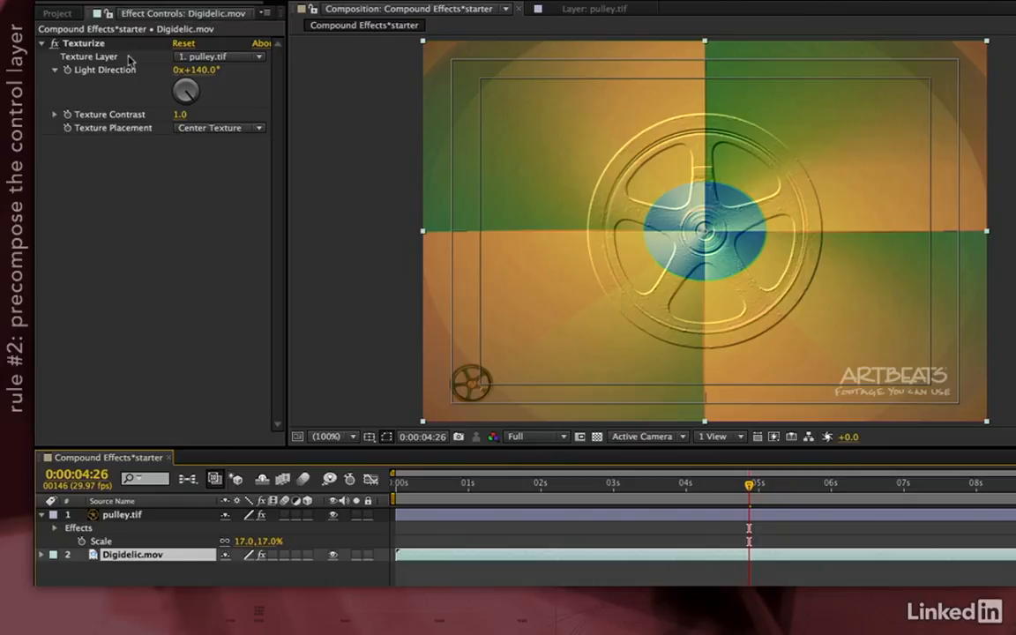
- Pre-compose pulley.tif as "pulley bug precomp", moving all attributes into the new composition
click(124, 516)
right_click(148, 520)
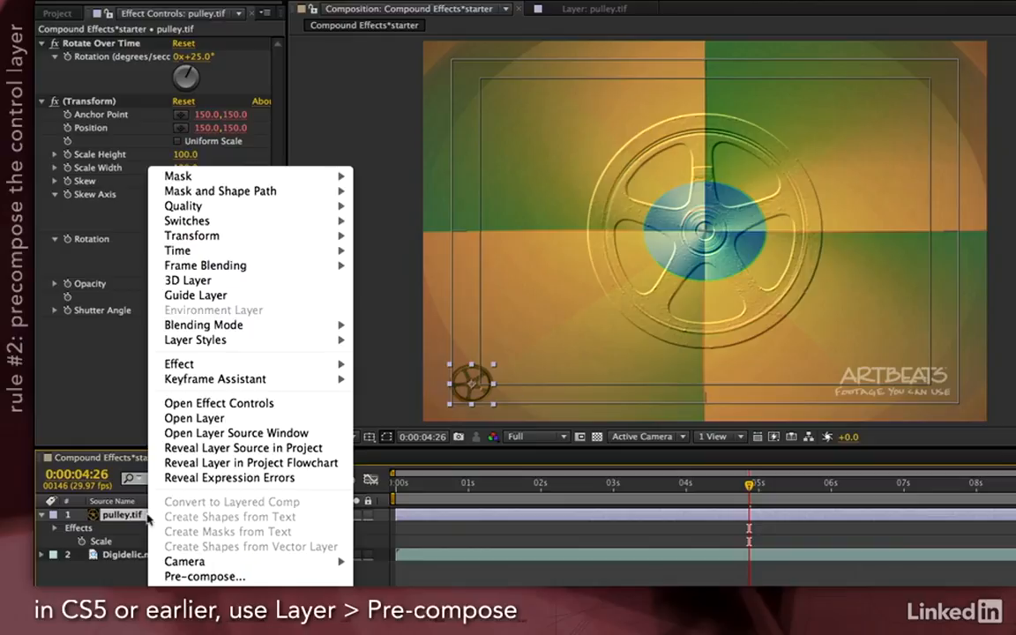
click(205, 576)
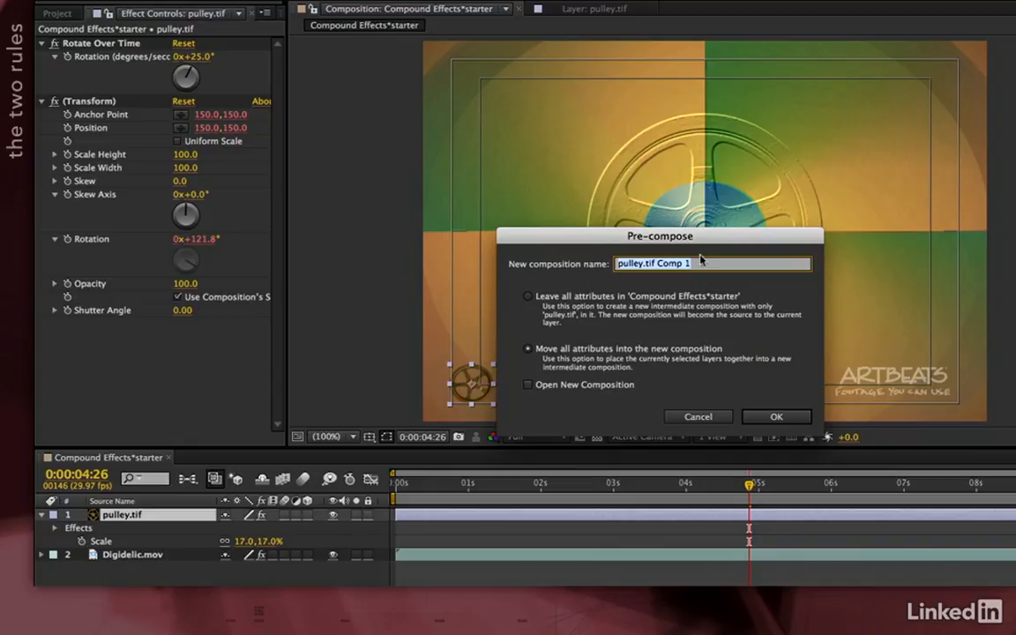
text(pulle)
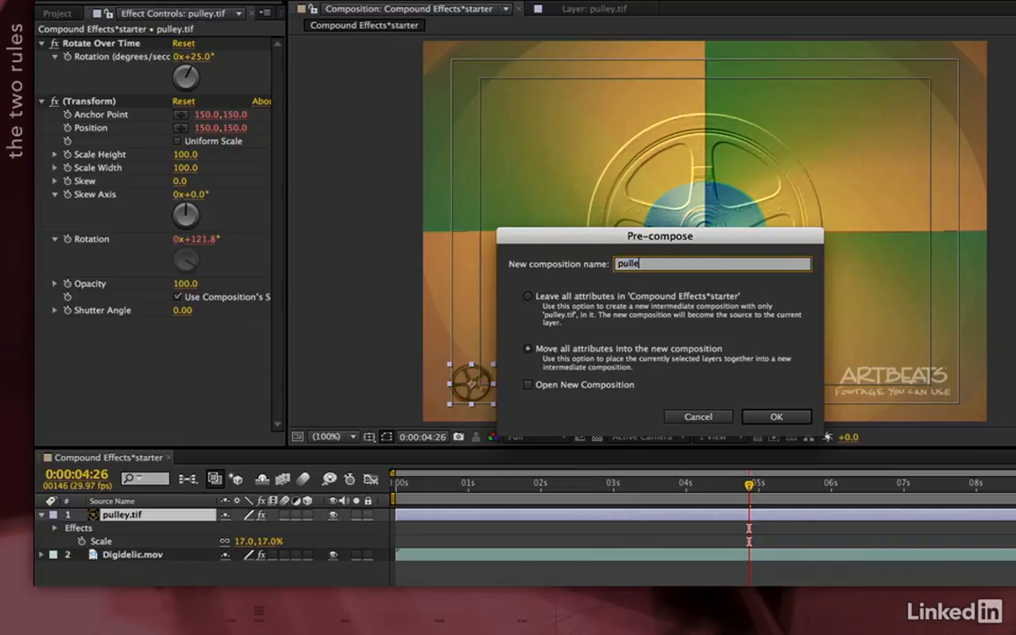
text(y bug precomp)
click(777, 416)
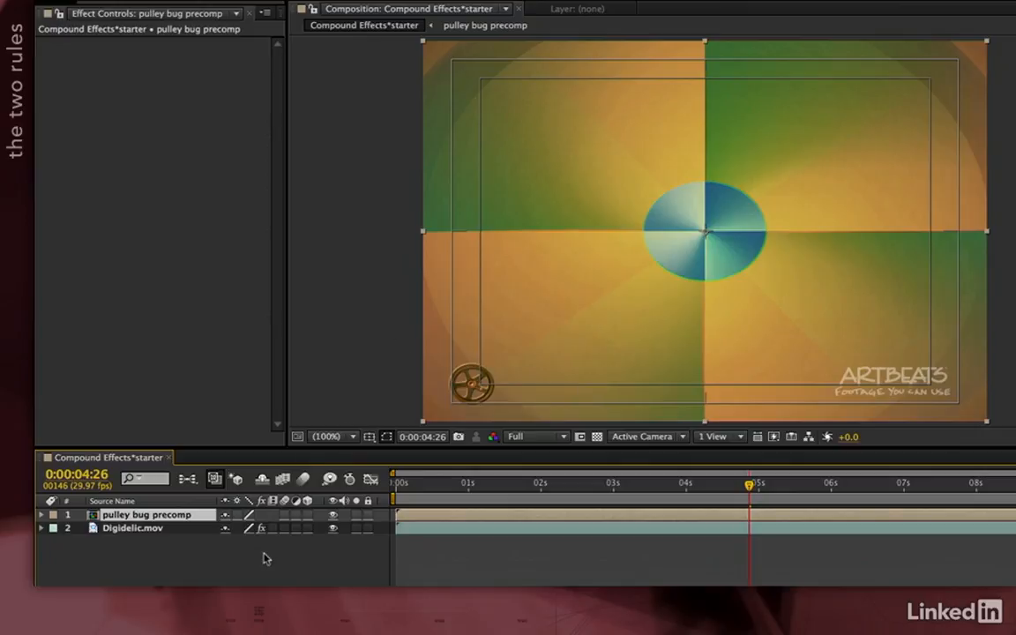
- Hide the safe-area guides and the pulley bug precomp layer, and preview the embossed pulley on Digidelic.mov
key(apostrophe)
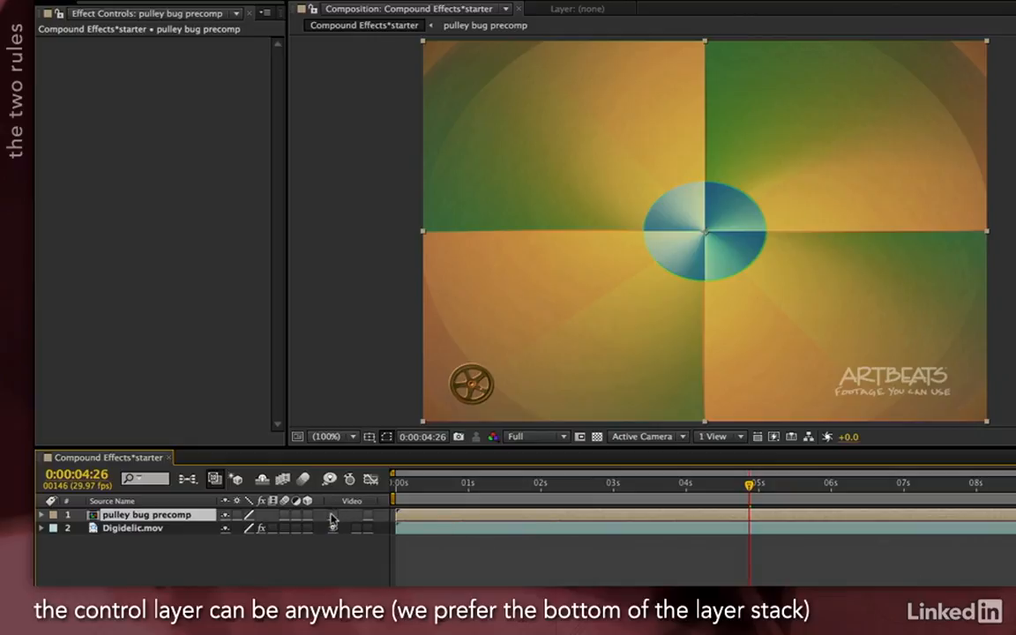
click(333, 515)
click(132, 529)
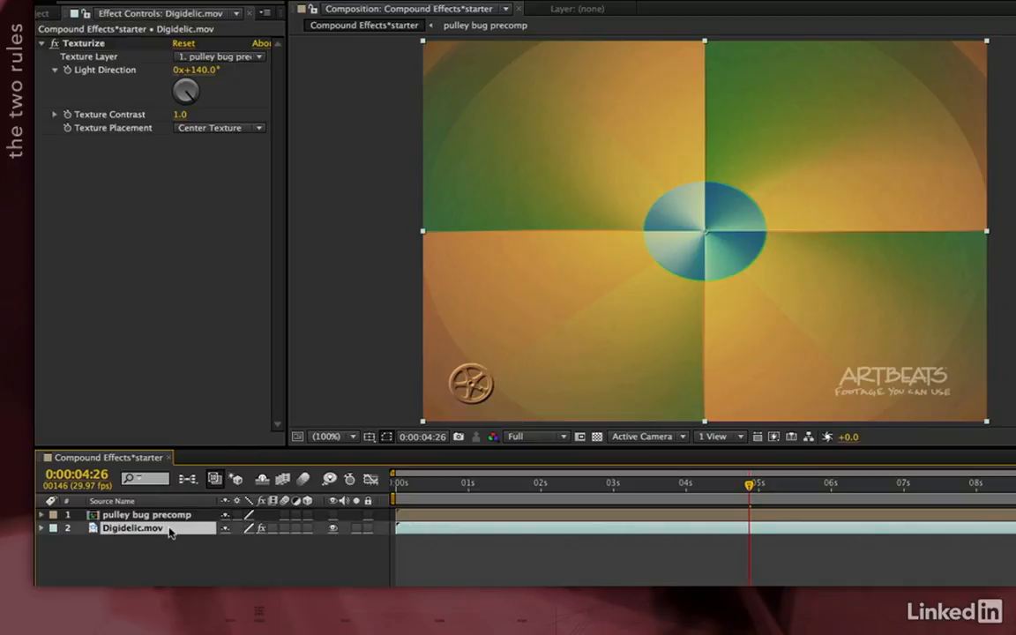
key(KP_0)
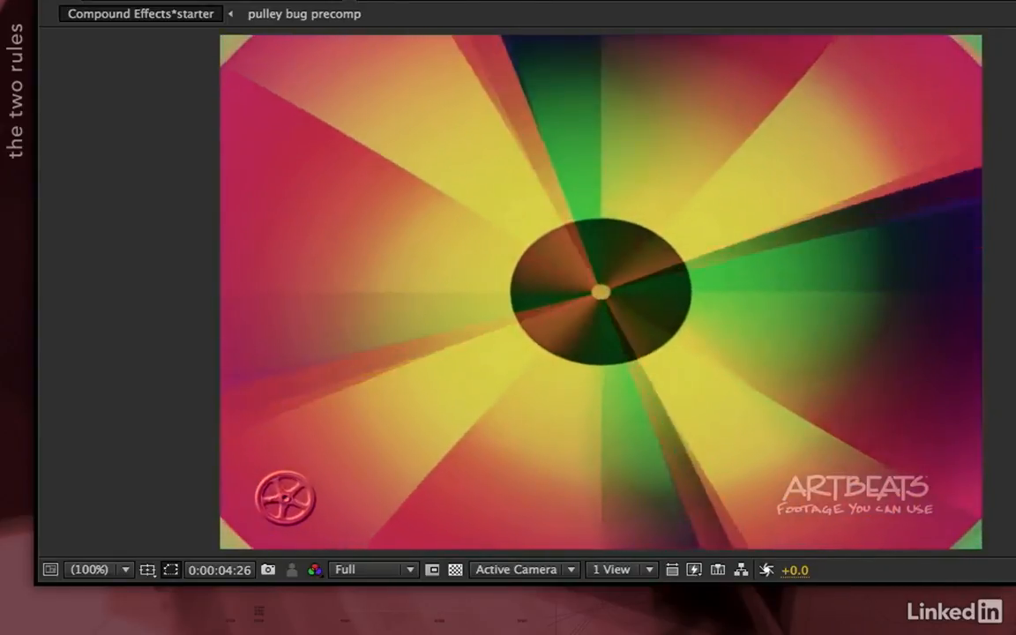
key(space)
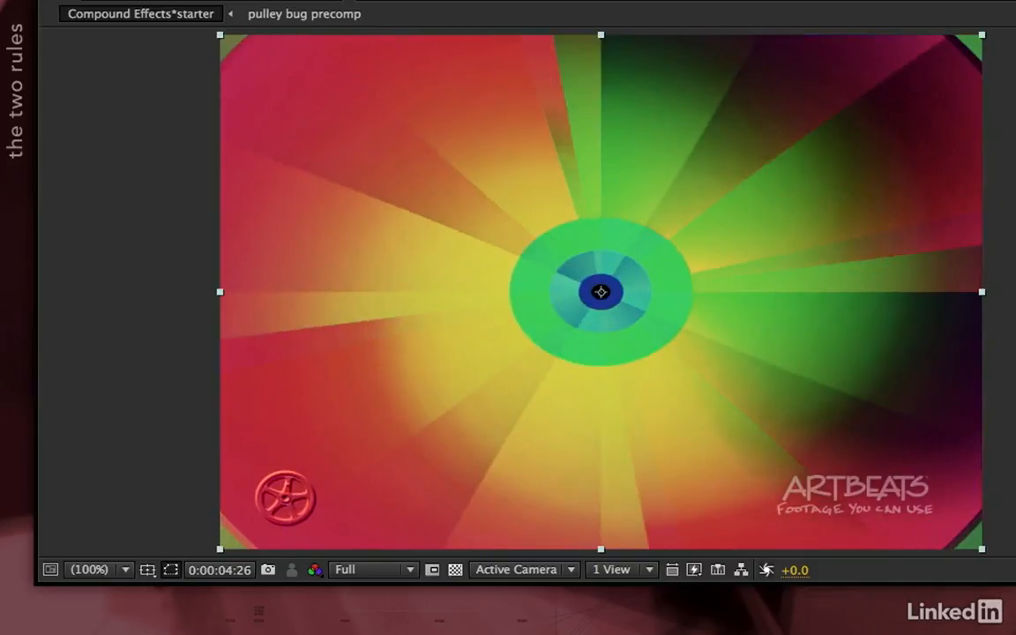